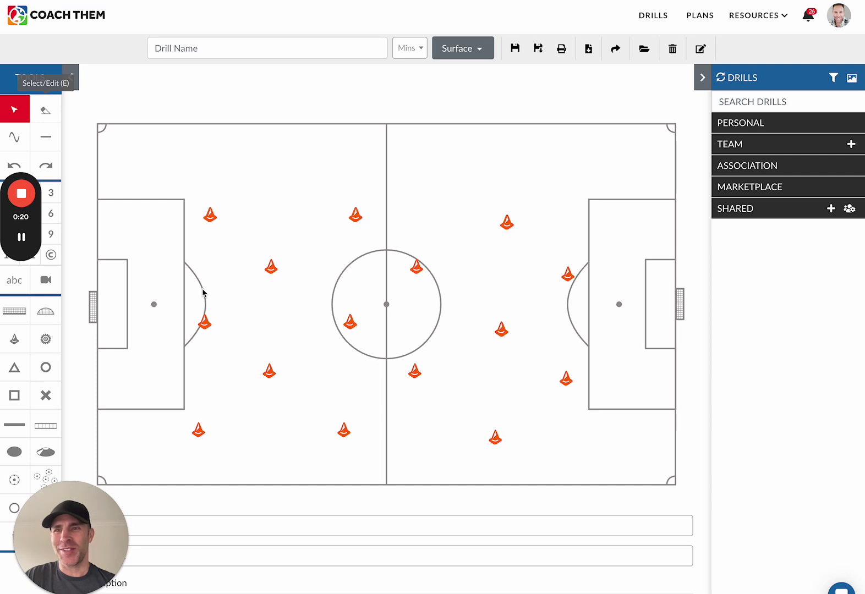
Draw a freehand arrowed dribble path weaving down through the left column of cones
{"action": "left_click", "coordinate": [13, 141]}
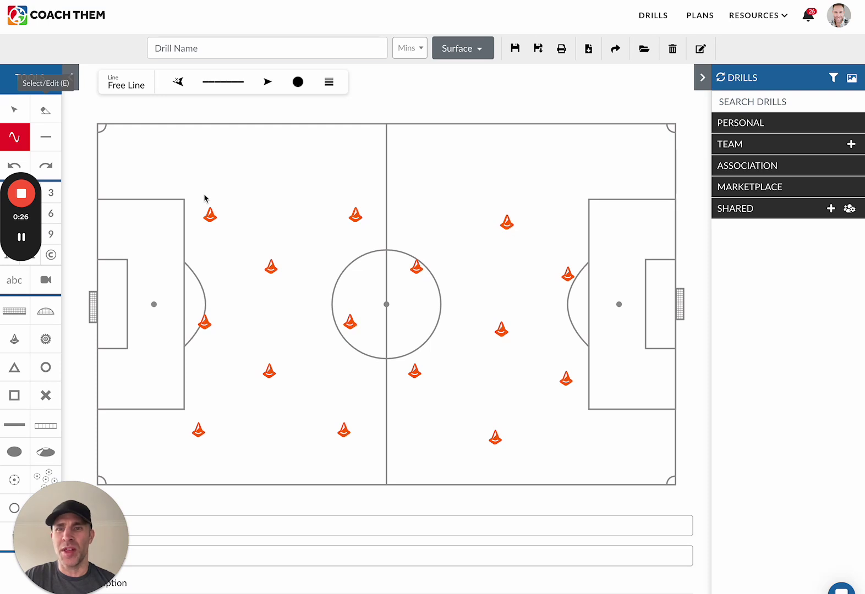
{"action": "mouse_move", "coordinate": [203, 191]}
{"action": "left_mouse_down"}
{"action": "mouse_move", "coordinate": [279, 255]}
{"action": "mouse_move", "coordinate": [279, 280]}
{"action": "mouse_move", "coordinate": [196, 302]}
{"action": "mouse_move", "coordinate": [187, 323]}
{"action": "mouse_move", "coordinate": [198, 335]}
{"action": "mouse_move", "coordinate": [273, 355]}
{"action": "mouse_move", "coordinate": [274, 372]}
{"action": "mouse_move", "coordinate": [260, 390]}
{"action": "mouse_move", "coordinate": [177, 410]}
{"action": "mouse_move", "coordinate": [178, 435]}
{"action": "mouse_move", "coordinate": [212, 450]}
{"action": "left_mouse_up"}
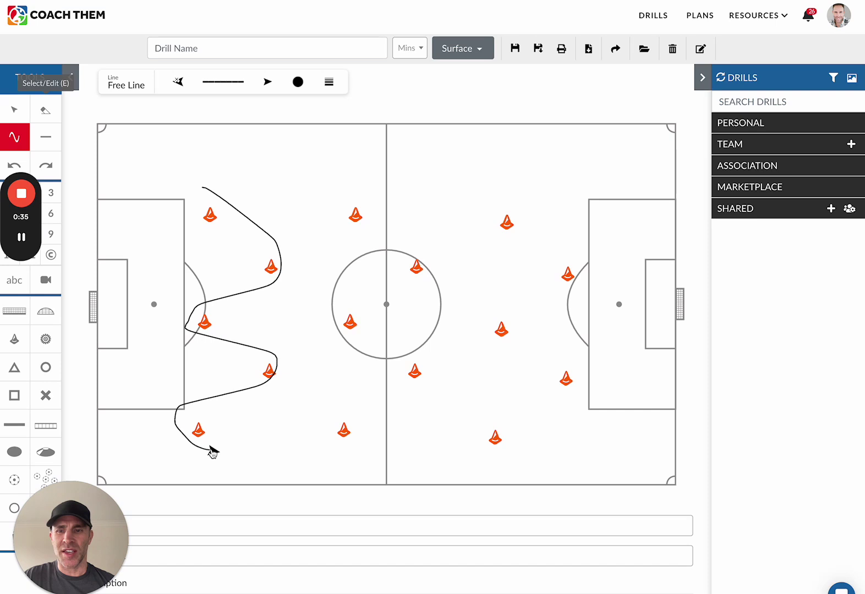
{"action": "left_click", "coordinate": [243, 392]}
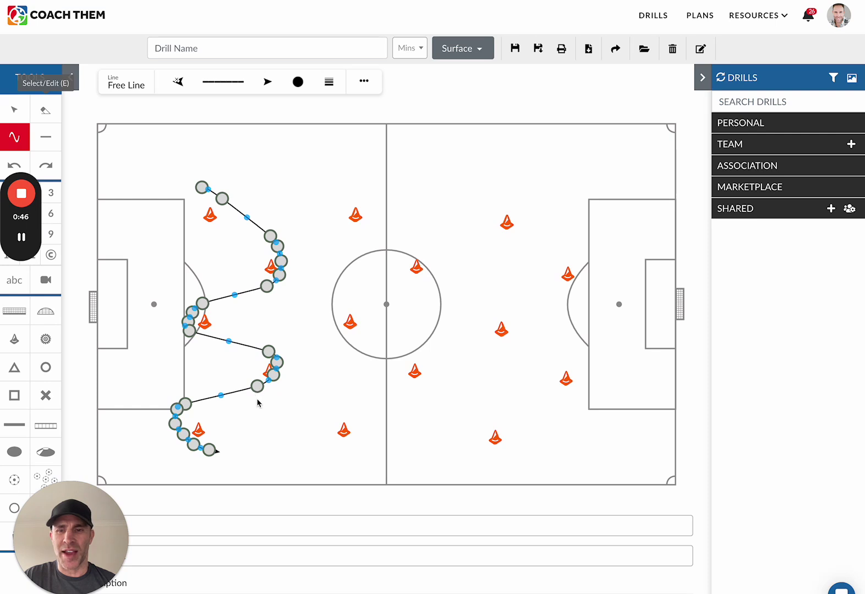
{"action": "left_click", "coordinate": [257, 406]}
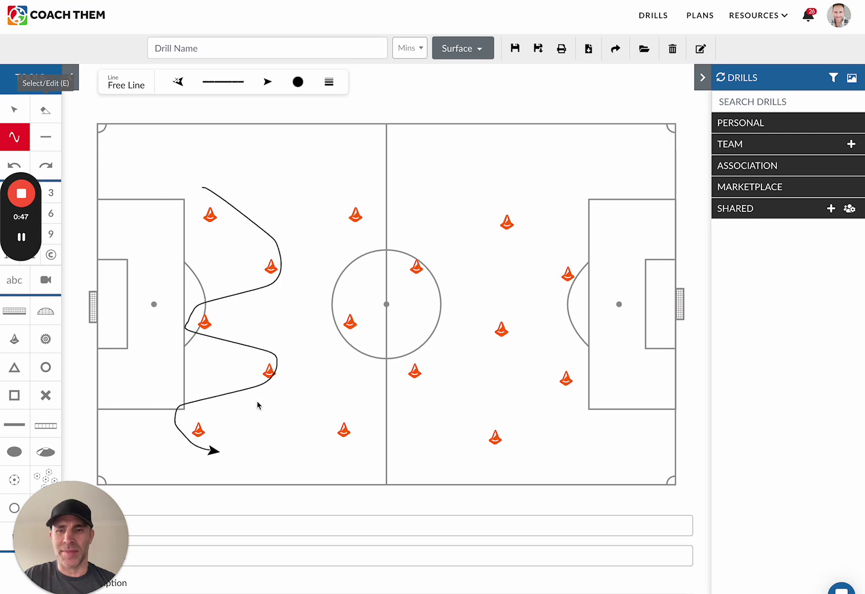
Draw a straight arrowed line down the middle and bend it around the centre cones
{"action": "left_click", "coordinate": [47, 137]}
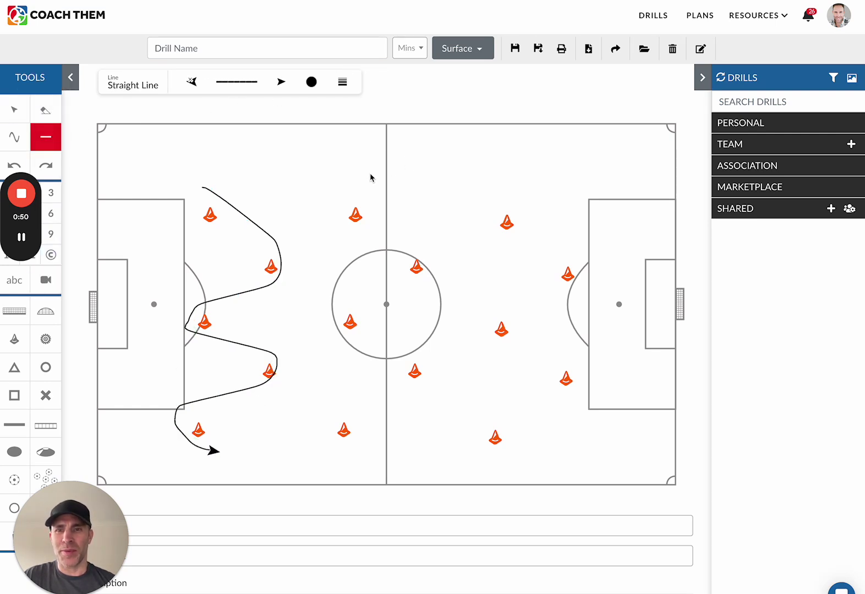
{"action": "left_click_drag", "start_coordinate": [351, 178], "coordinate": [403, 456]}
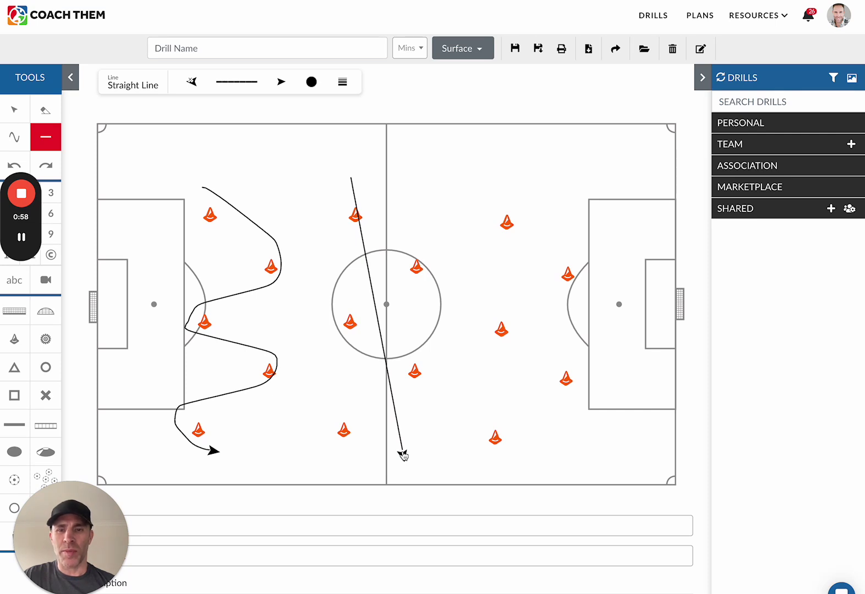
{"action": "left_click_drag", "start_coordinate": [403, 454], "coordinate": [403, 453]}
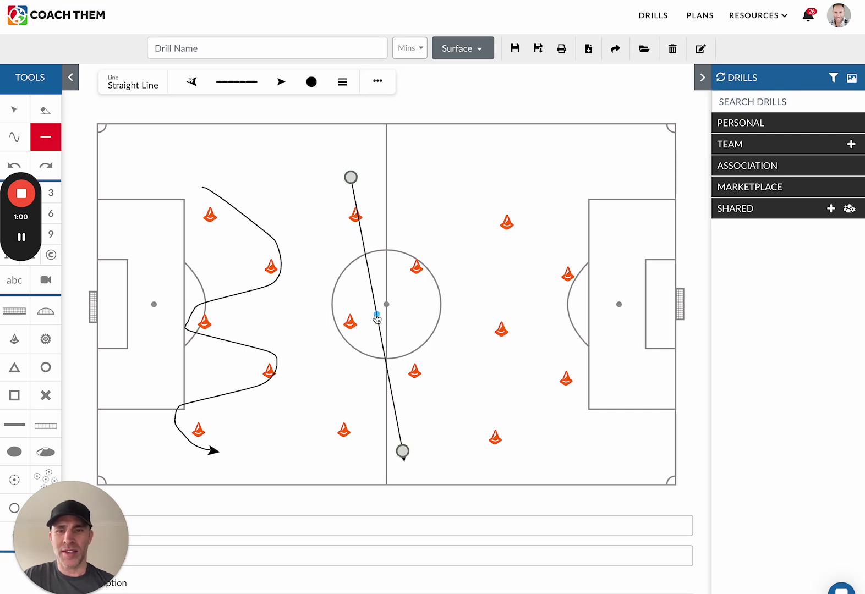
{"action": "left_click_drag", "start_coordinate": [378, 315], "coordinate": [438, 272]}
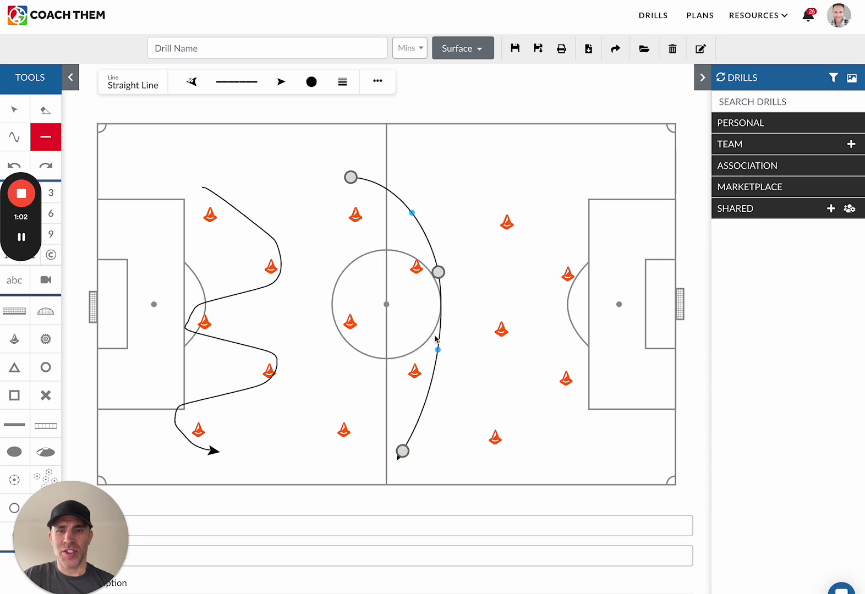
{"action": "left_click_drag", "start_coordinate": [437, 349], "coordinate": [323, 319]}
{"action": "left_click_drag", "start_coordinate": [337, 376], "coordinate": [326, 432]}
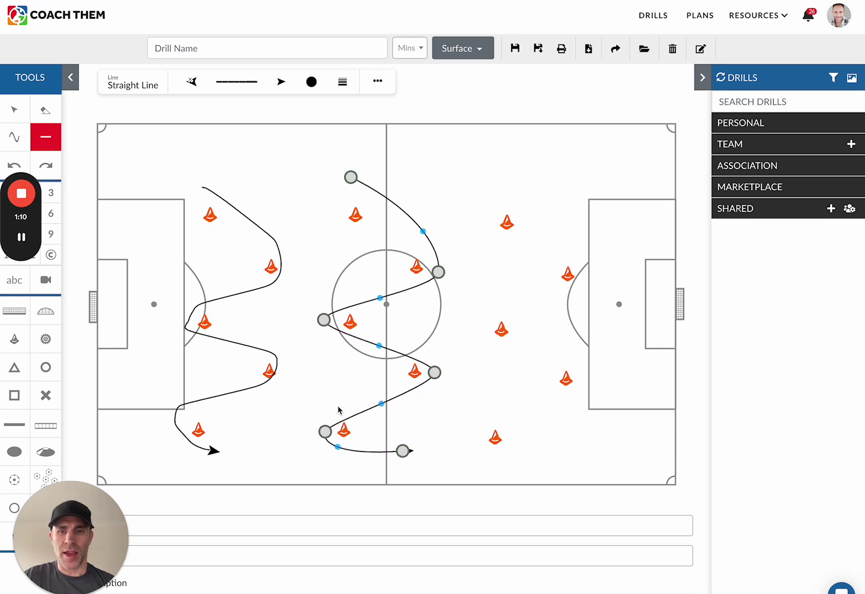
Reshape the middle dribble path with another bend to smooth its curve
{"action": "left_click", "coordinate": [338, 410]}
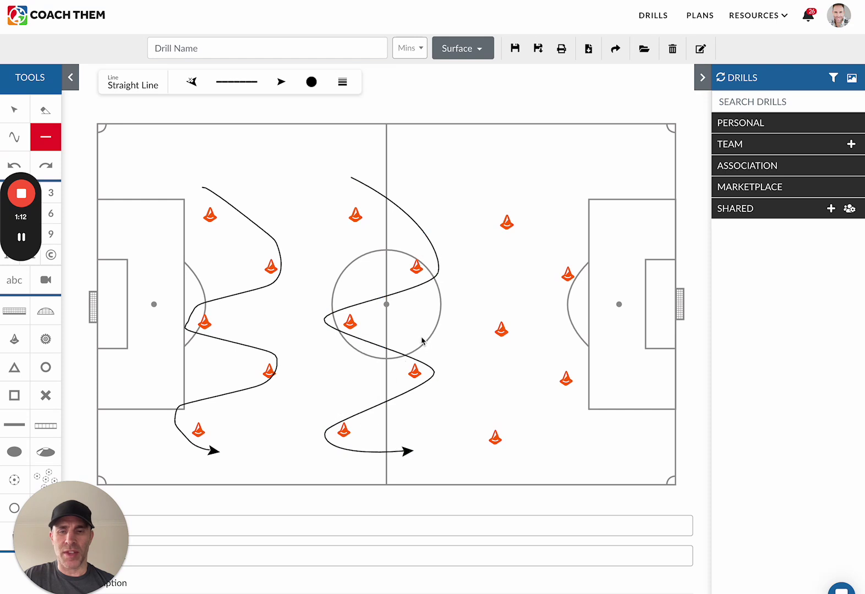
{"action": "left_click", "coordinate": [431, 372]}
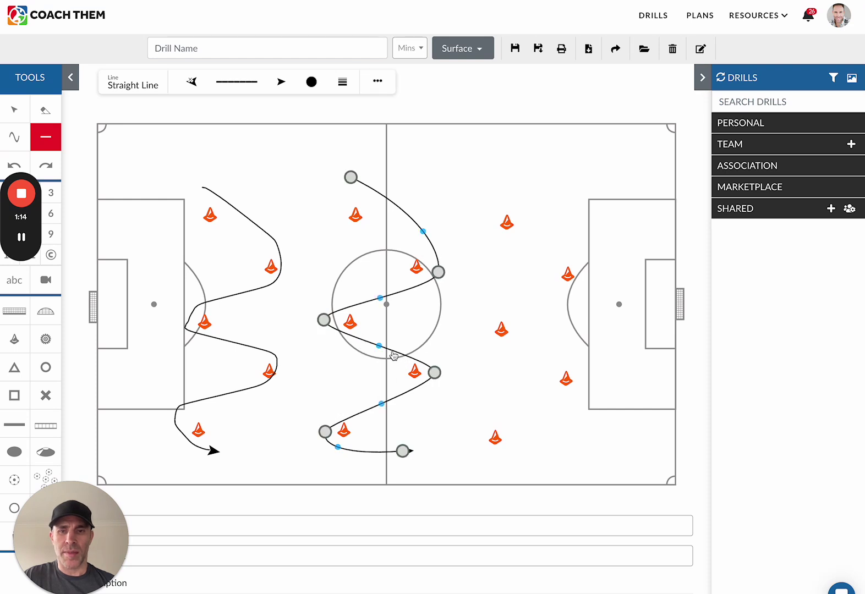
{"action": "left_click_drag", "start_coordinate": [380, 346], "coordinate": [426, 383]}
{"action": "left_click", "coordinate": [433, 403]}
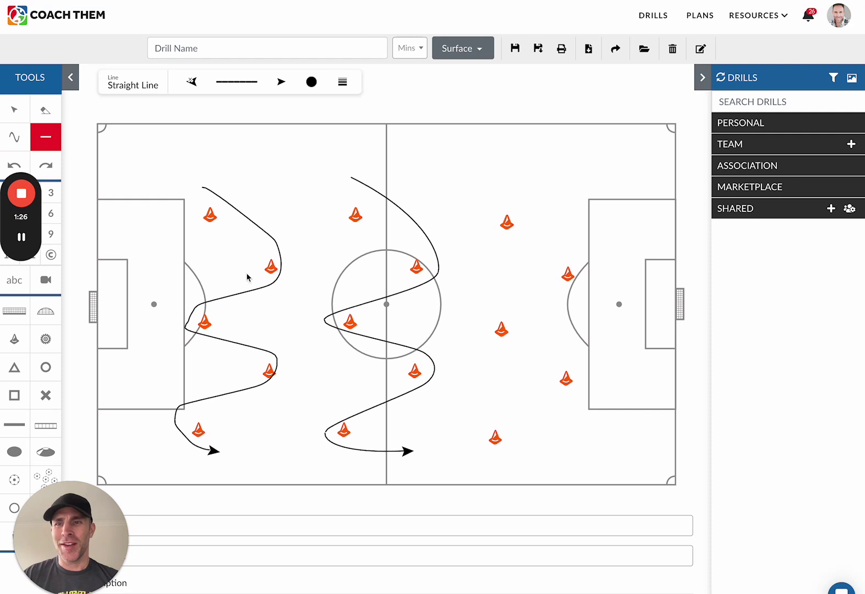
Start a freehand path at top right, weaving between the penalty box and upper right cones
{"action": "left_click", "coordinate": [13, 140]}
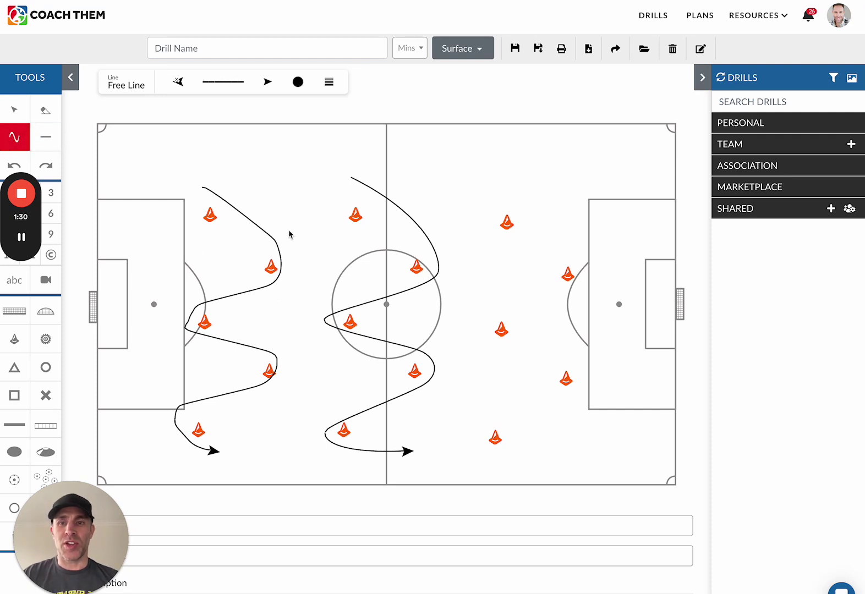
{"action": "left_click", "coordinate": [488, 173]}
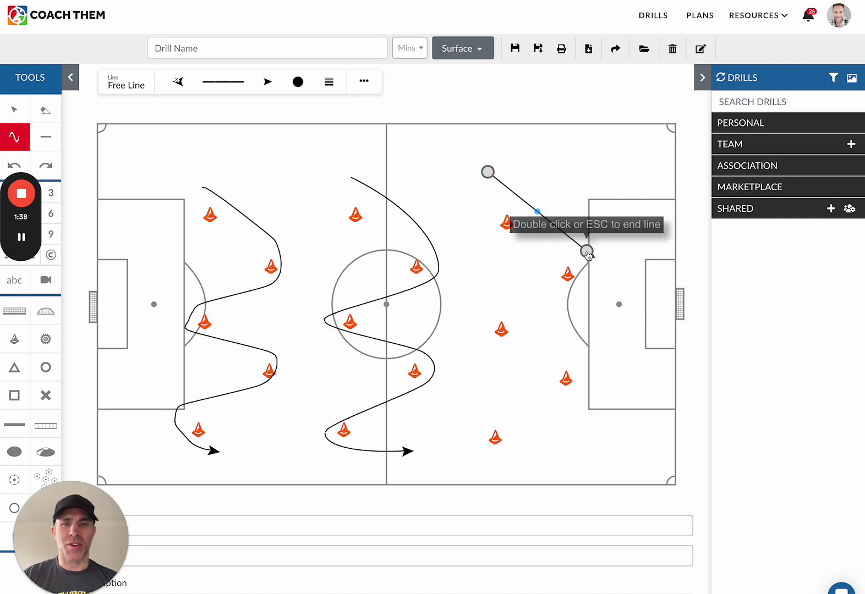
{"action": "left_click", "coordinate": [587, 252]}
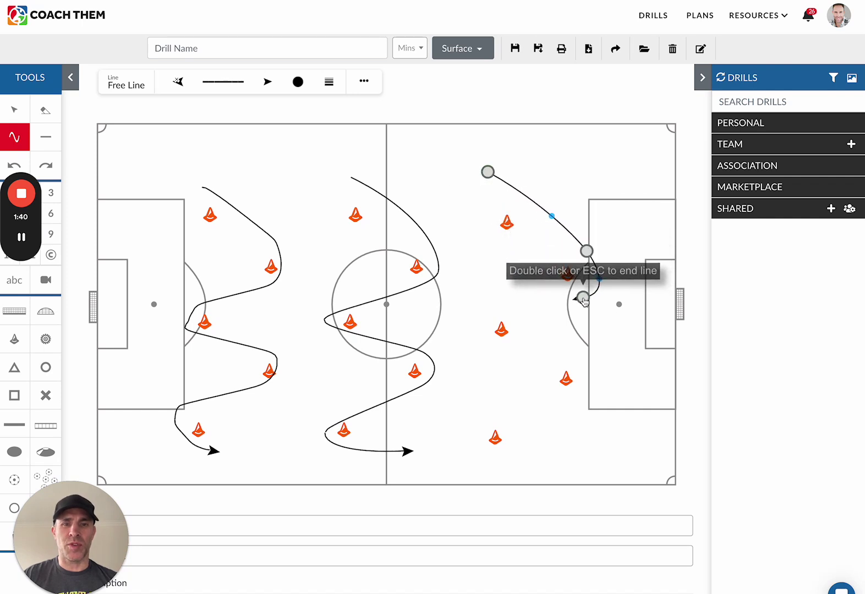
{"action": "left_click", "coordinate": [583, 297]}
{"action": "left_click", "coordinate": [476, 310]}
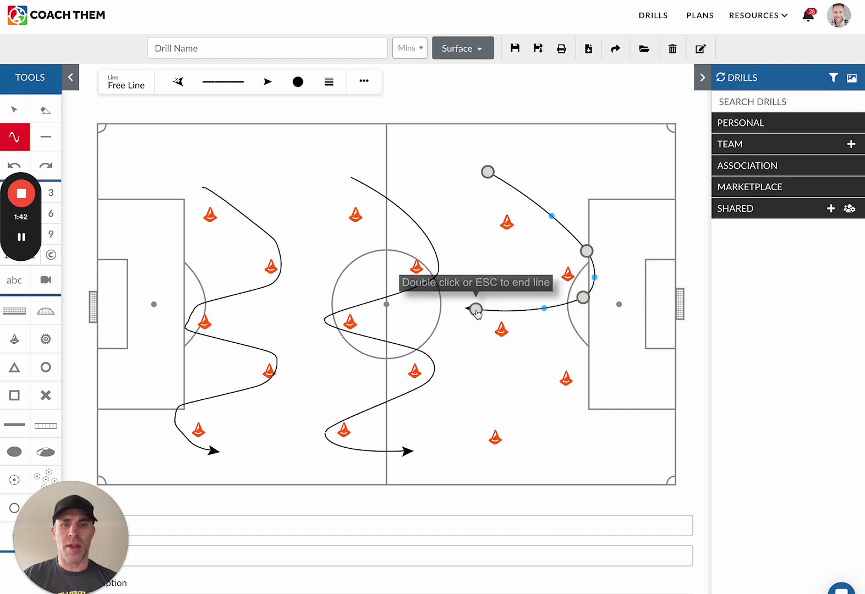
{"action": "left_click", "coordinate": [478, 344]}
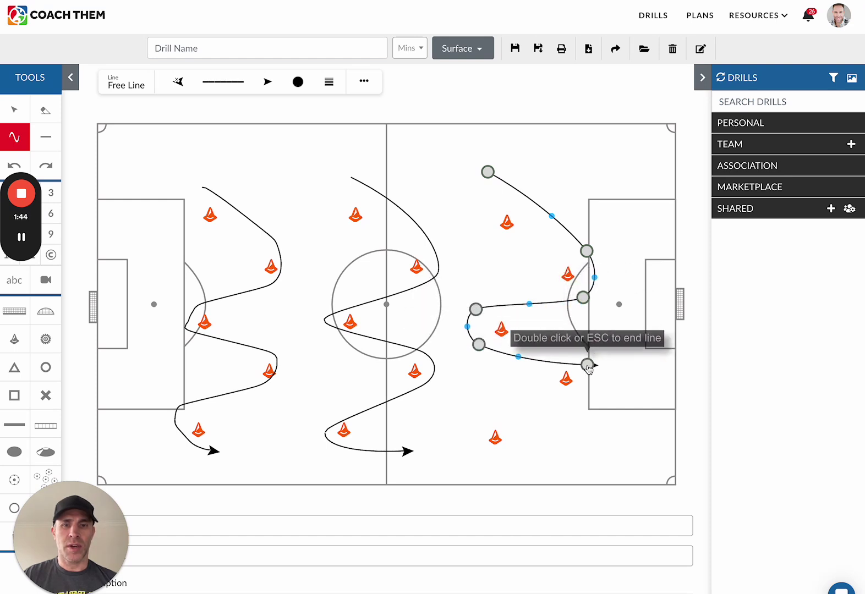
{"action": "left_click", "coordinate": [586, 364]}
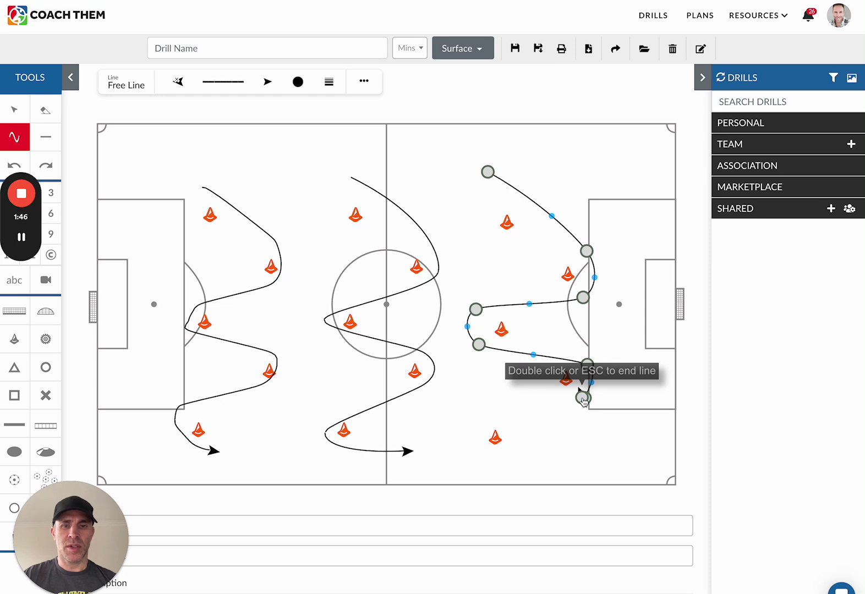
Continue the path around the lower right cones and finish it with an arrowhead along the bottom
{"action": "left_click", "coordinate": [585, 397]}
{"action": "left_click", "coordinate": [478, 416]}
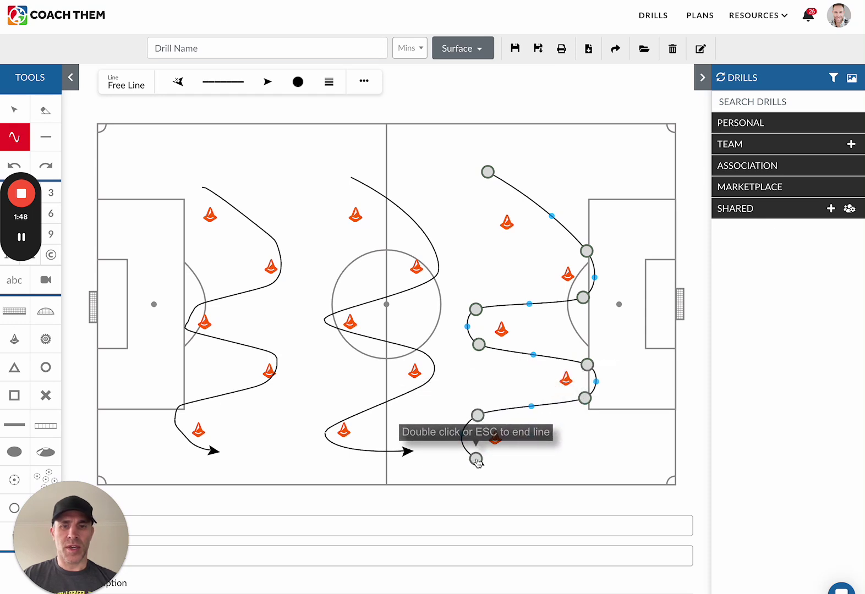
{"action": "left_click", "coordinate": [476, 458]}
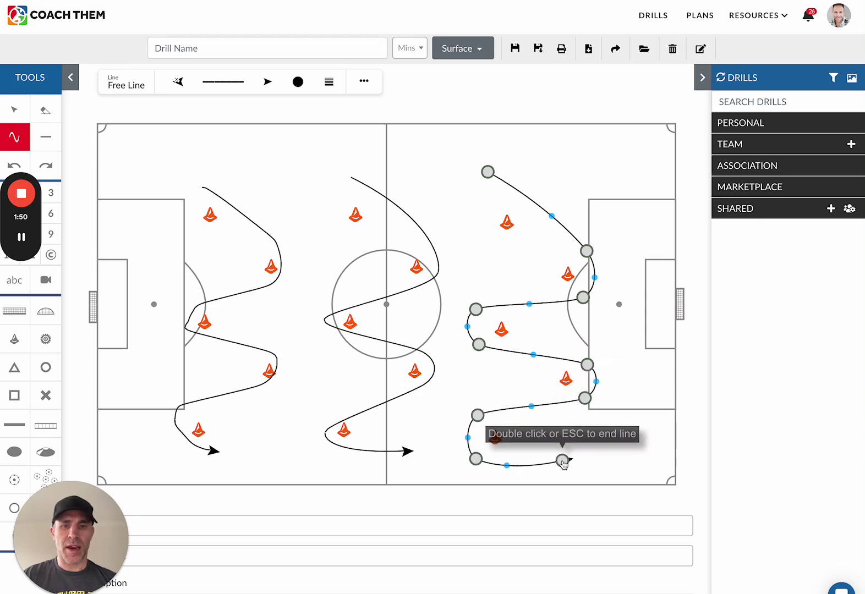
{"action": "left_click", "coordinate": [563, 461]}
{"action": "double_click", "coordinate": [562, 461]}
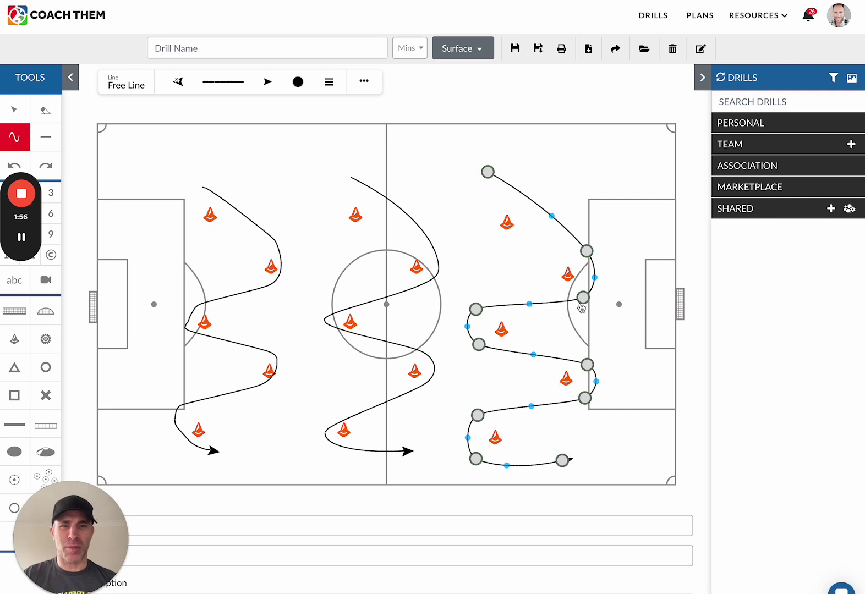
{"action": "left_click", "coordinate": [504, 287]}
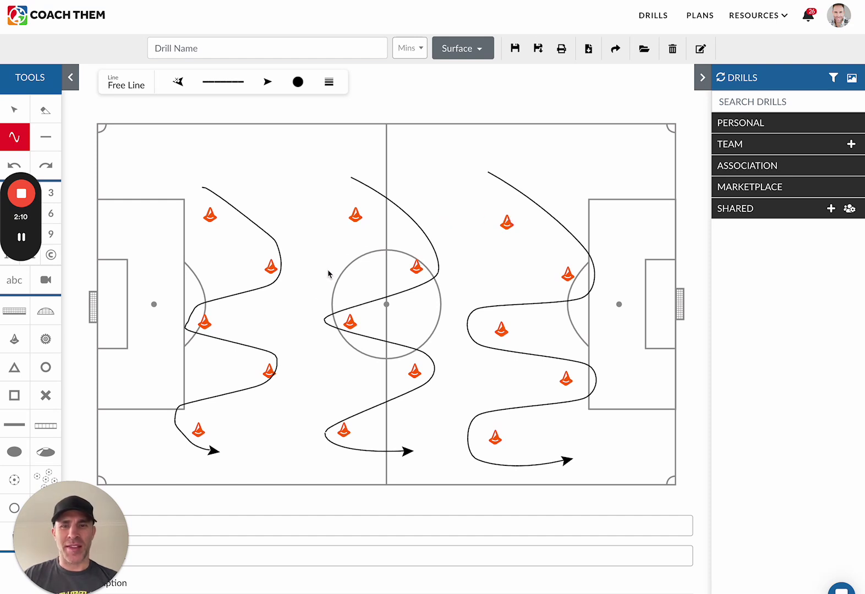
Add a curved pass arrow above the left path and start a second pass line across halfway
{"action": "left_click", "coordinate": [42, 137]}
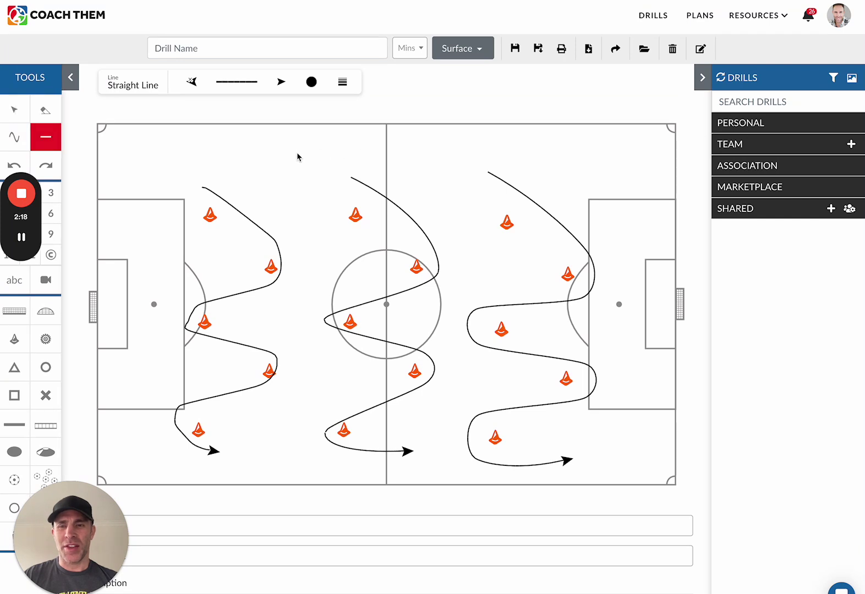
{"action": "left_click_drag", "start_coordinate": [228, 159], "coordinate": [309, 161]}
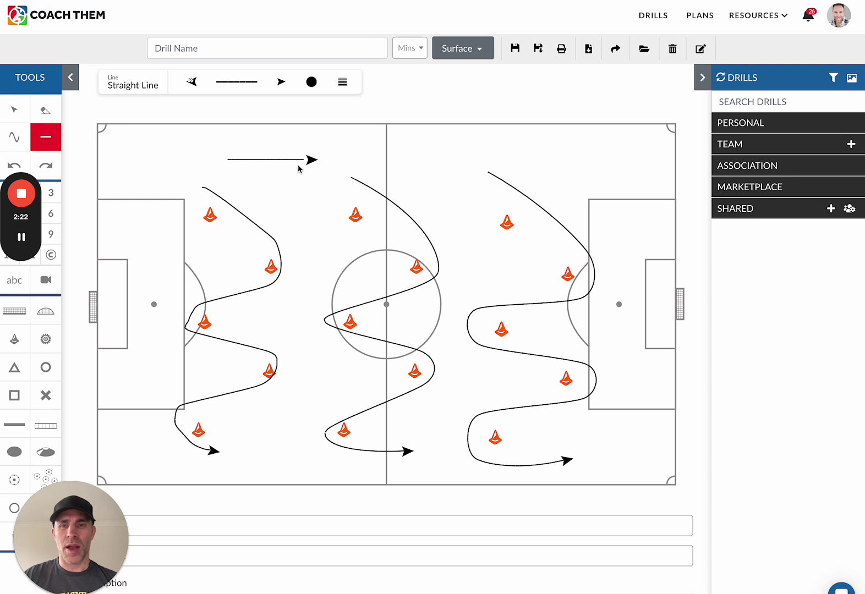
{"action": "left_click", "coordinate": [296, 163]}
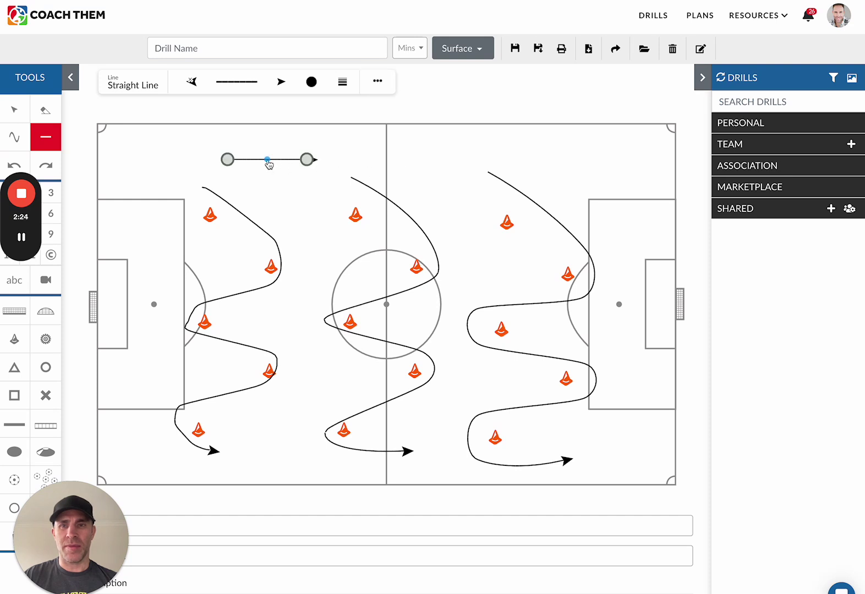
{"action": "left_click_drag", "start_coordinate": [268, 160], "coordinate": [268, 175]}
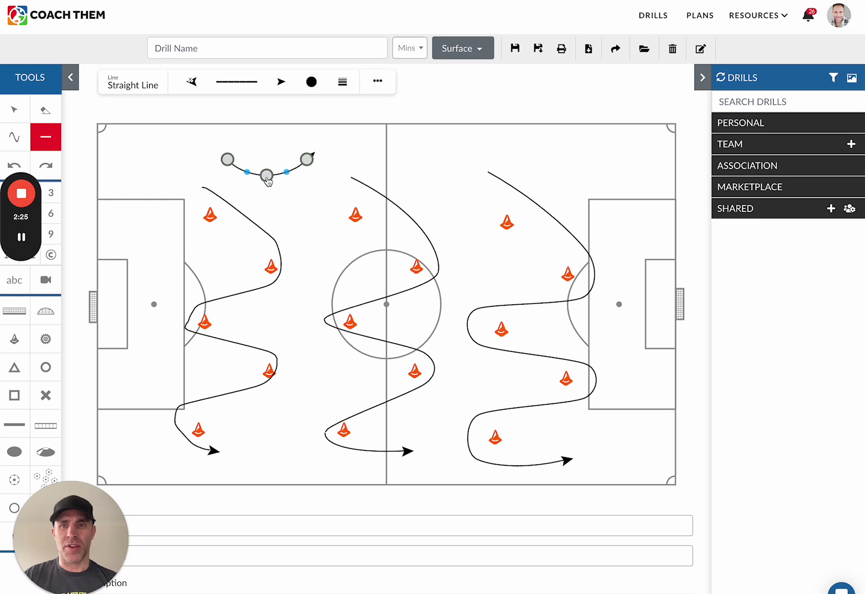
{"action": "left_click", "coordinate": [298, 187]}
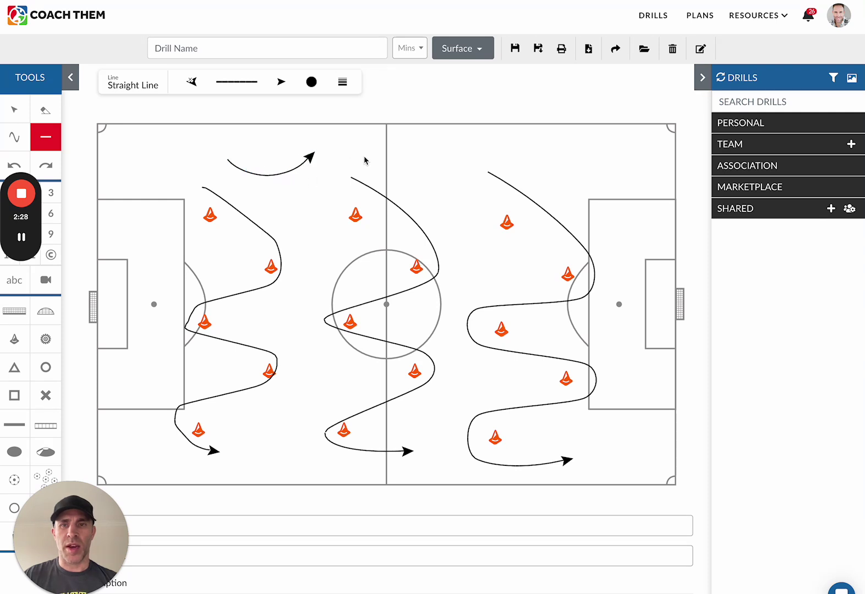
{"action": "mouse_move", "coordinate": [364, 158]}
{"action": "left_mouse_down"}
{"action": "mouse_move", "coordinate": [460, 177]}
{"action": "mouse_move", "coordinate": [467, 239]}
{"action": "mouse_move", "coordinate": [403, 231]}
{"action": "mouse_move", "coordinate": [527, 190]}
{"action": "mouse_move", "coordinate": [332, 175]}
{"action": "mouse_move", "coordinate": [506, 158]}
{"action": "mouse_move", "coordinate": [479, 173]}
{"action": "mouse_move", "coordinate": [452, 158]}
{"action": "mouse_move", "coordinate": [511, 159]}
{"action": "mouse_move", "coordinate": [466, 161]}
{"action": "left_mouse_up"}
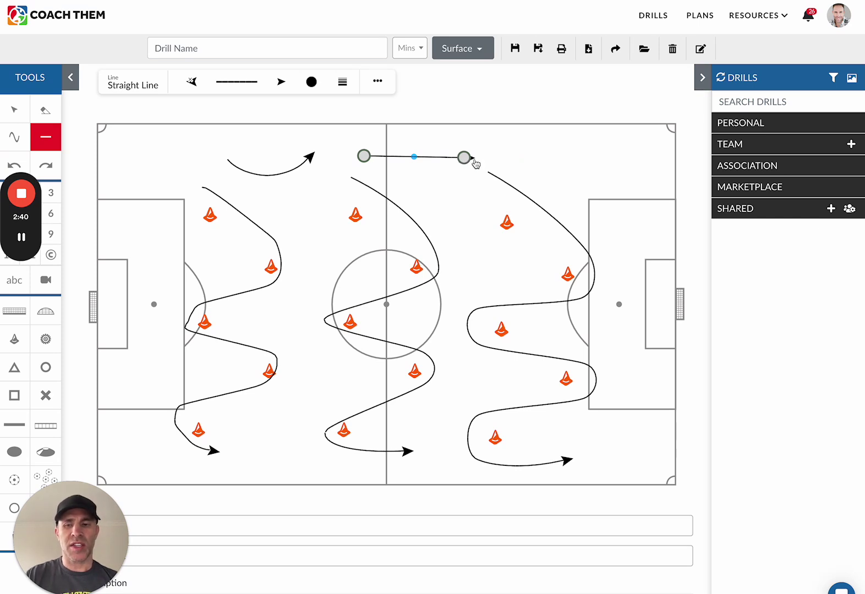
Curve the second pass line and add a third curved pass arrow above the right path
{"action": "left_click", "coordinate": [414, 159]}
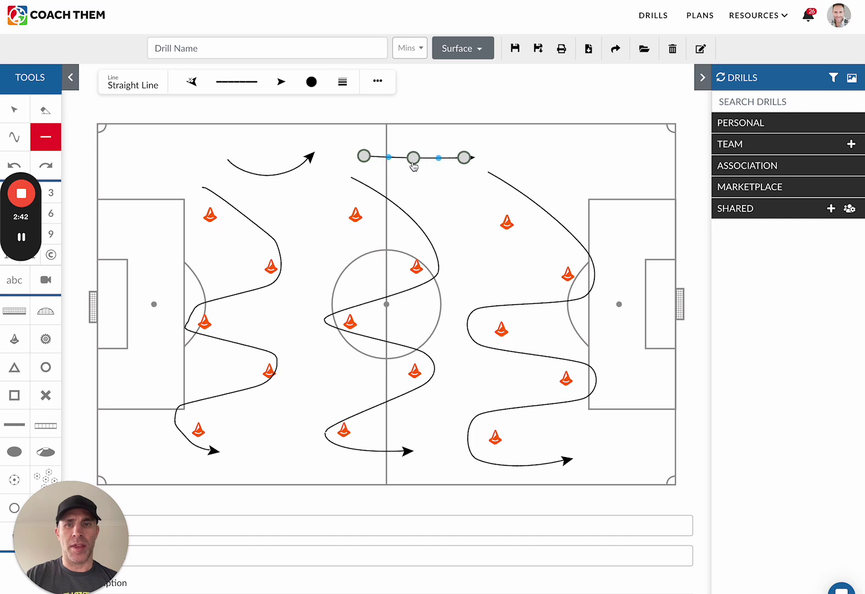
{"action": "left_click_drag", "start_coordinate": [414, 159], "coordinate": [407, 184]}
{"action": "left_click", "coordinate": [515, 160]}
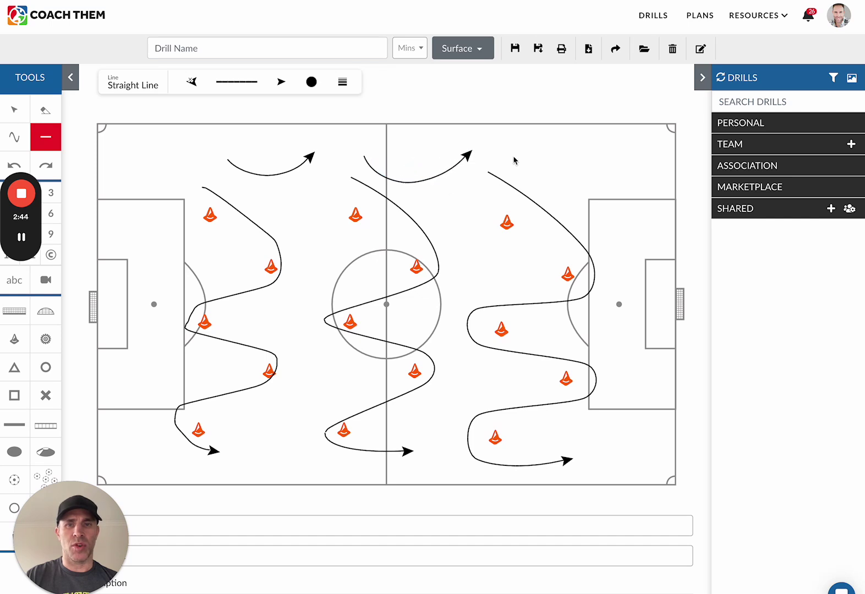
{"action": "left_click_drag", "start_coordinate": [514, 157], "coordinate": [616, 163]}
{"action": "left_click", "coordinate": [563, 161]}
{"action": "left_click_drag", "start_coordinate": [563, 161], "coordinate": [563, 186]}
Add a straight pass arrow along the top-left edge and another pass line above the middle path
{"action": "left_click", "coordinate": [269, 157]}
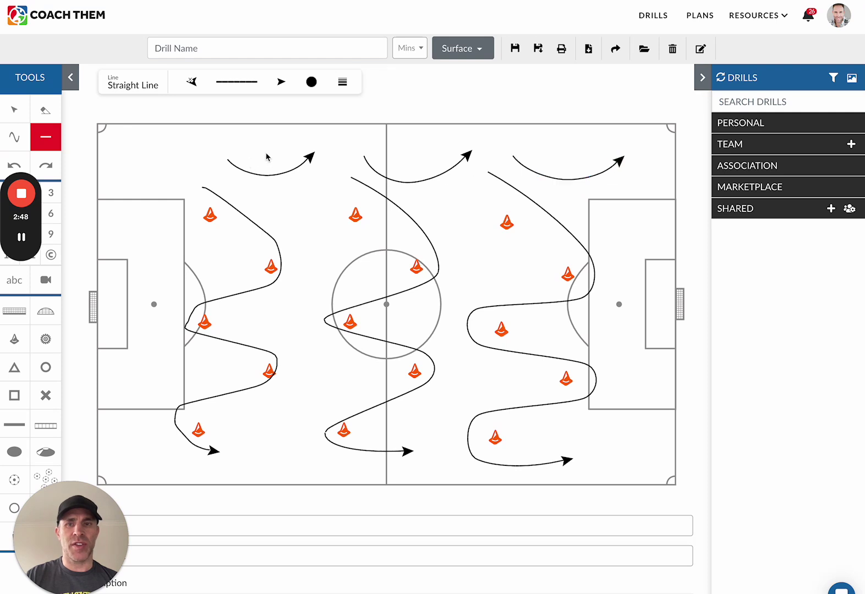
{"action": "left_click_drag", "start_coordinate": [144, 153], "coordinate": [265, 153]}
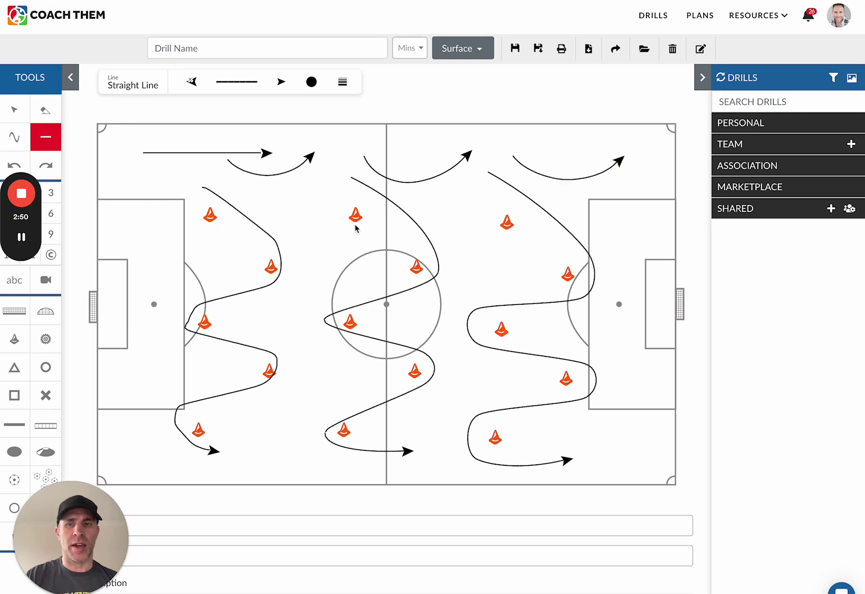
{"action": "mouse_move", "coordinate": [379, 150]}
{"action": "left_mouse_down"}
{"action": "mouse_move", "coordinate": [439, 152]}
{"action": "mouse_move", "coordinate": [399, 180]}
{"action": "left_mouse_up"}
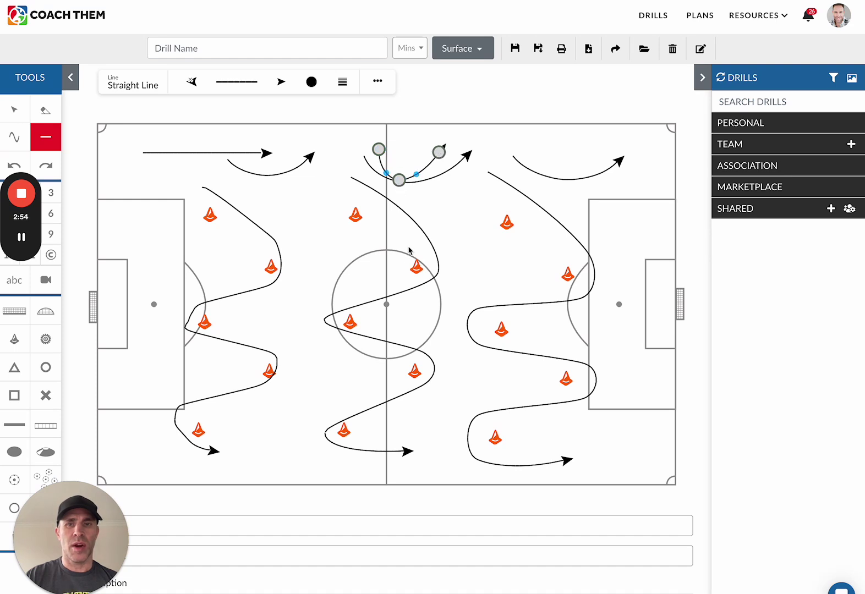
{"action": "left_click", "coordinate": [442, 226]}
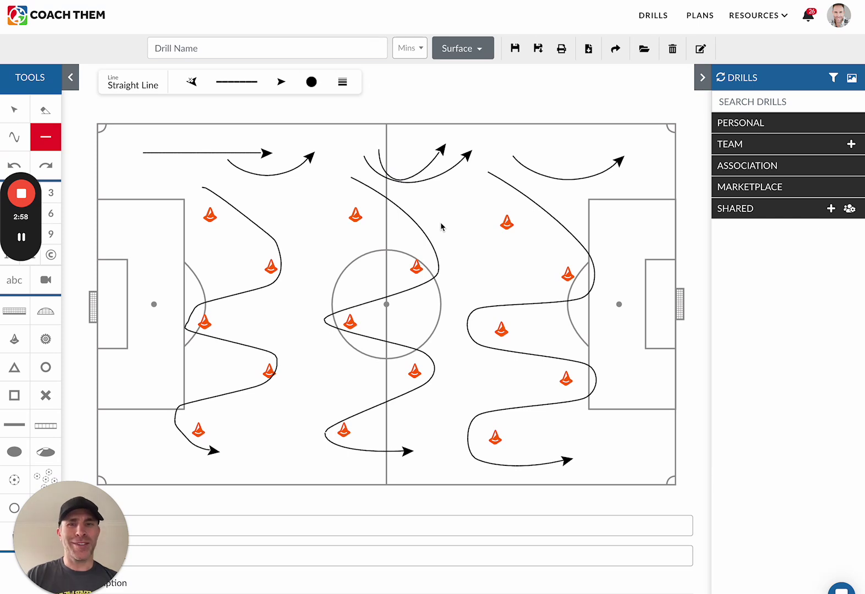